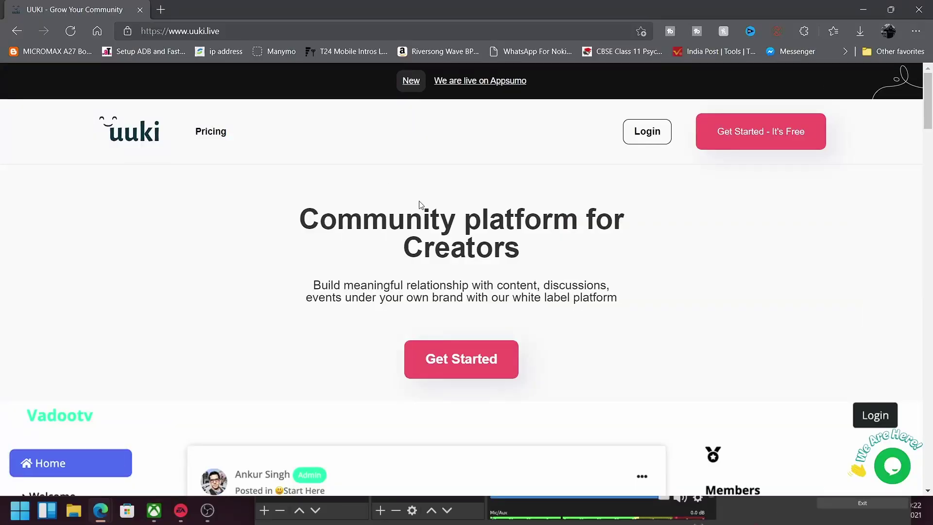
# Step: Browse the uuki.live homepage, then log in to reach the Home dashboard
pyautogui.scroll(-3, 420, 203)
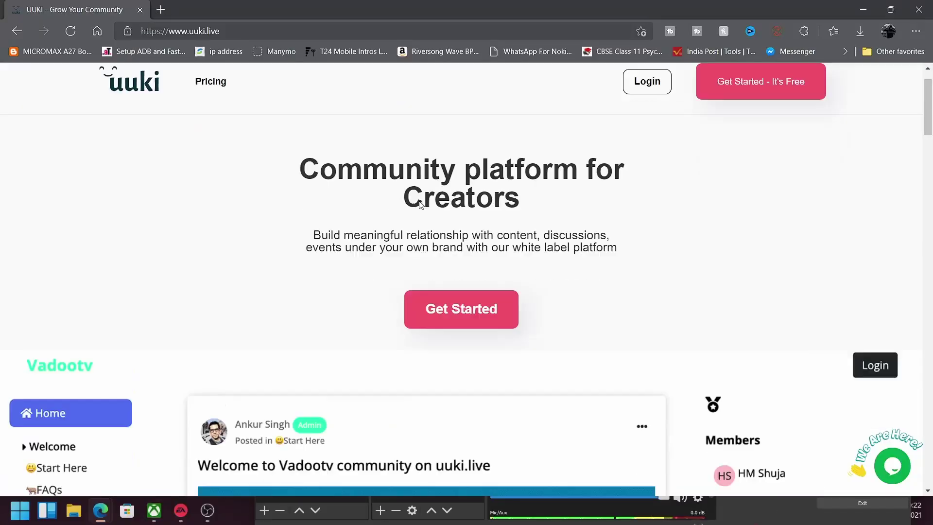
pyautogui.scroll(3, 420, 203)
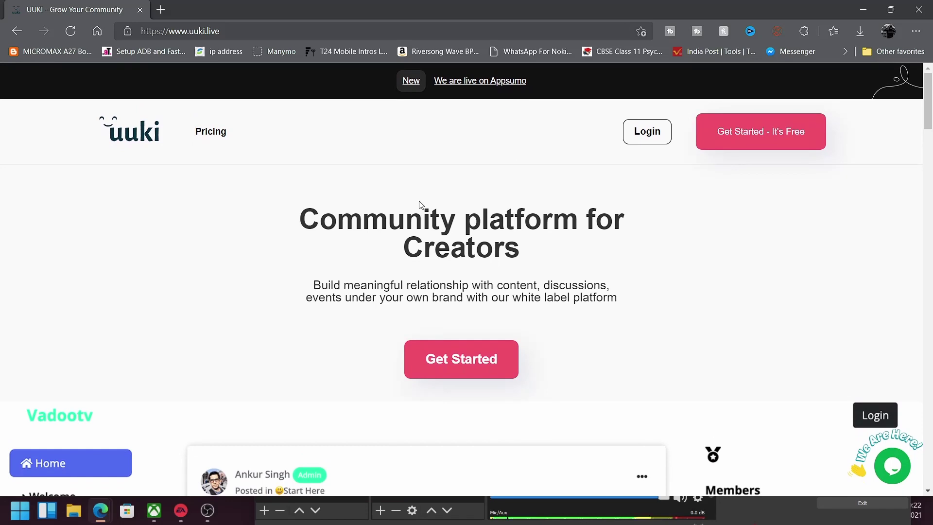
pyautogui.scroll(-3, 421, 204)
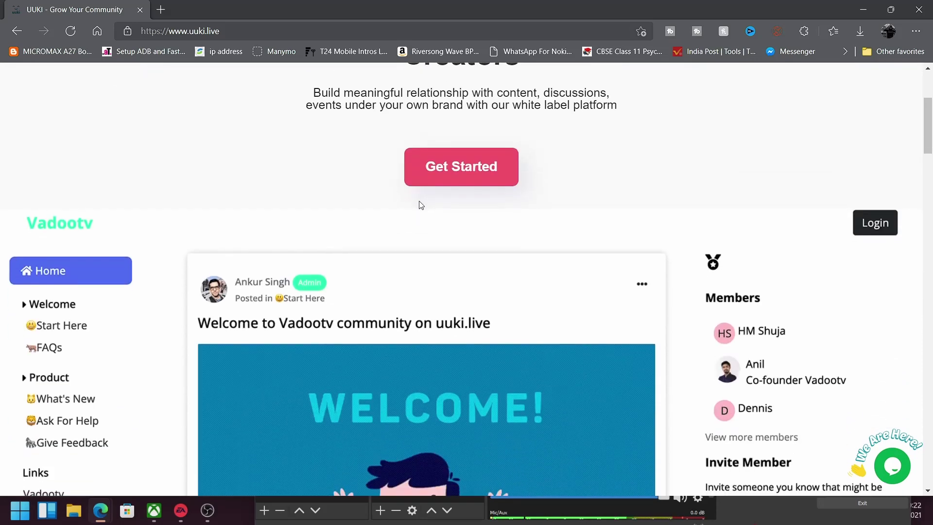
pyautogui.scroll(-3, 421, 205)
pyautogui.scroll(3, 421, 205)
pyautogui.scroll(3, 420, 203)
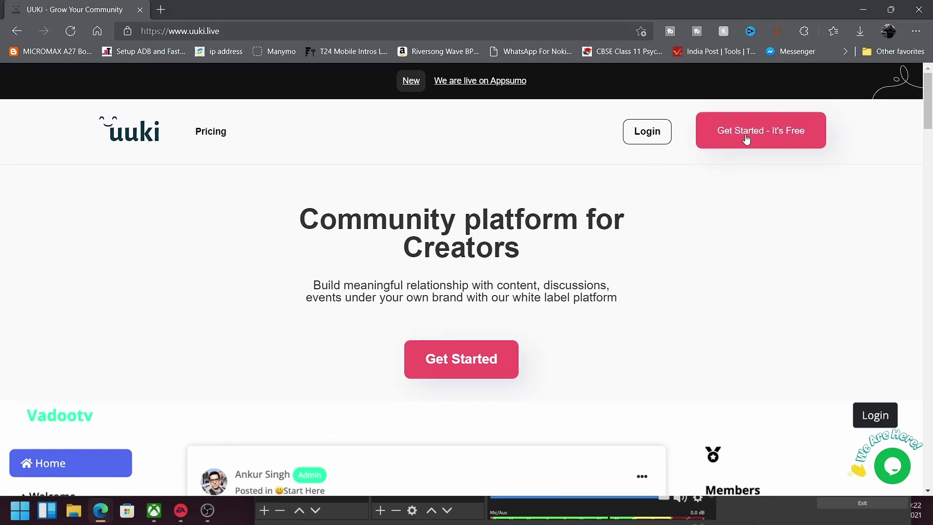
pyautogui.click(646, 138)
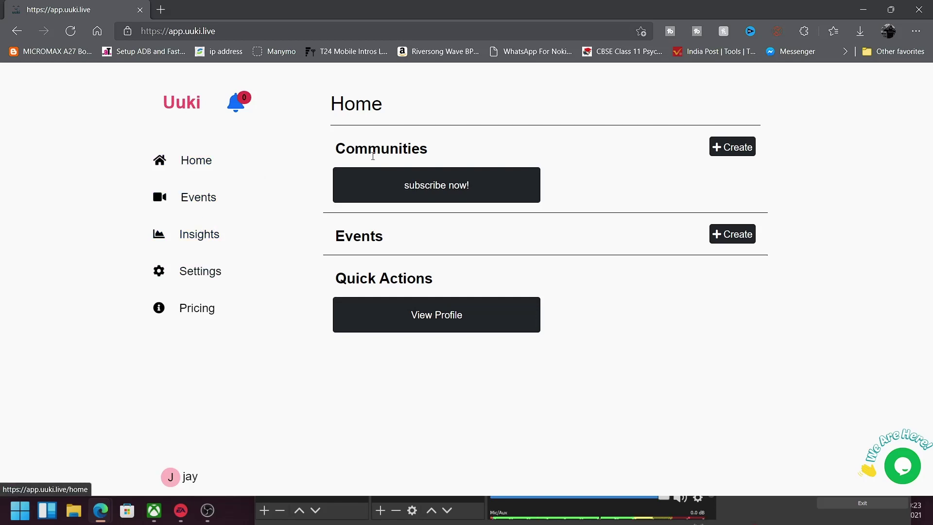
pyautogui.scroll(-1, 414, 226)
pyautogui.scroll(1, 413, 226)
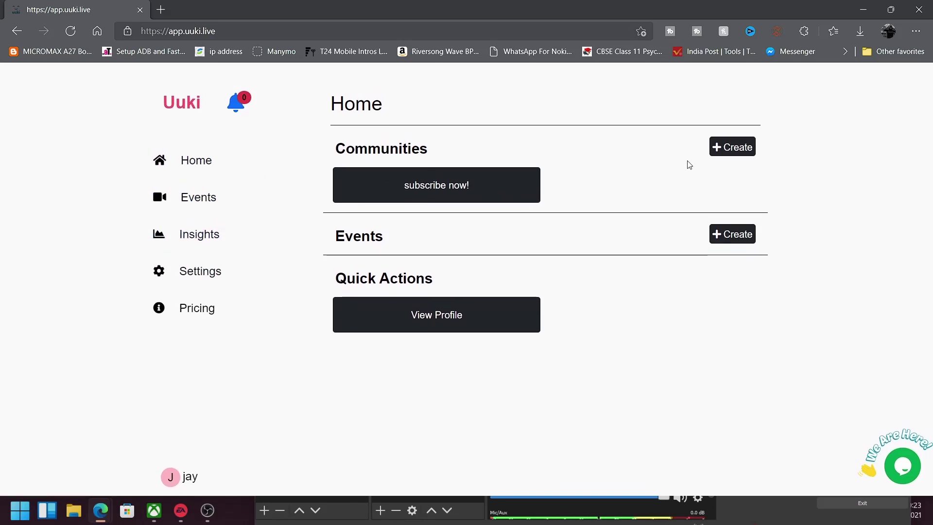
# Step: Create a community titled 'Subscribe Us Now!' and save it
pyautogui.click(729, 150)
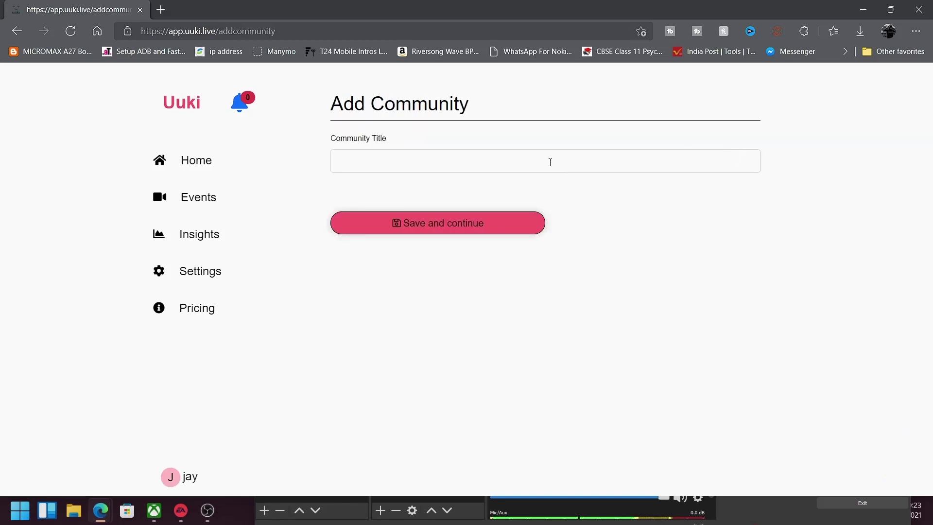
pyautogui.click(550, 162)
pyautogui.write('Subscribe ')
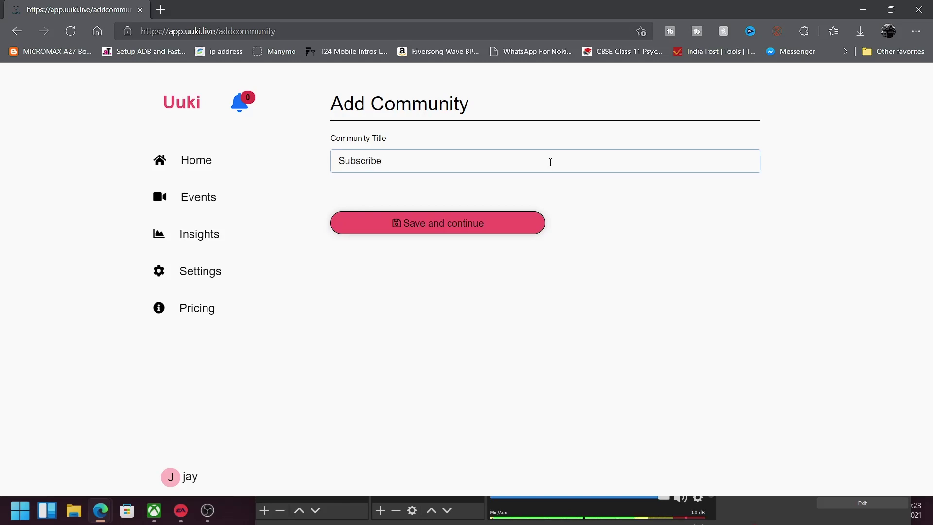
pyautogui.write('Us Now!')
pyautogui.click(471, 226)
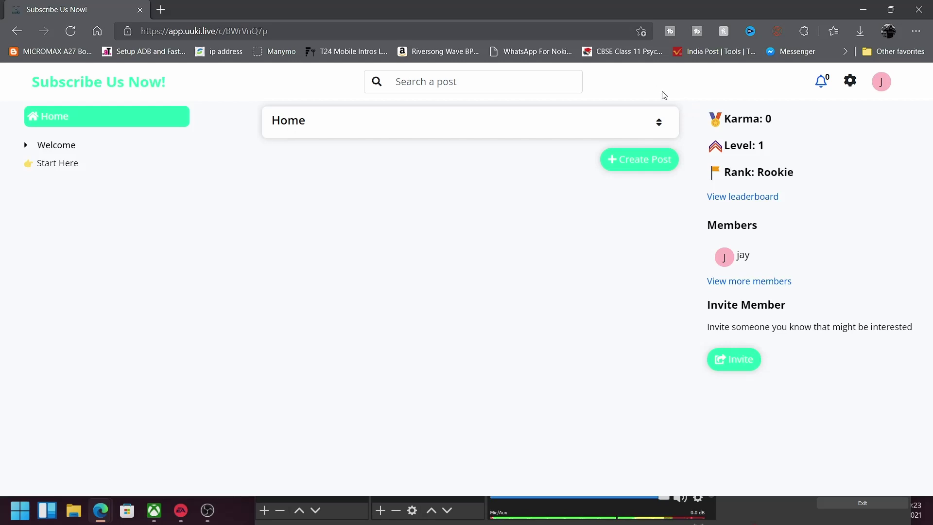
# Step: Publish the post 'Hey this is the welcome post here' with body lines 'Hey there' and 'welcome'
pyautogui.click(635, 162)
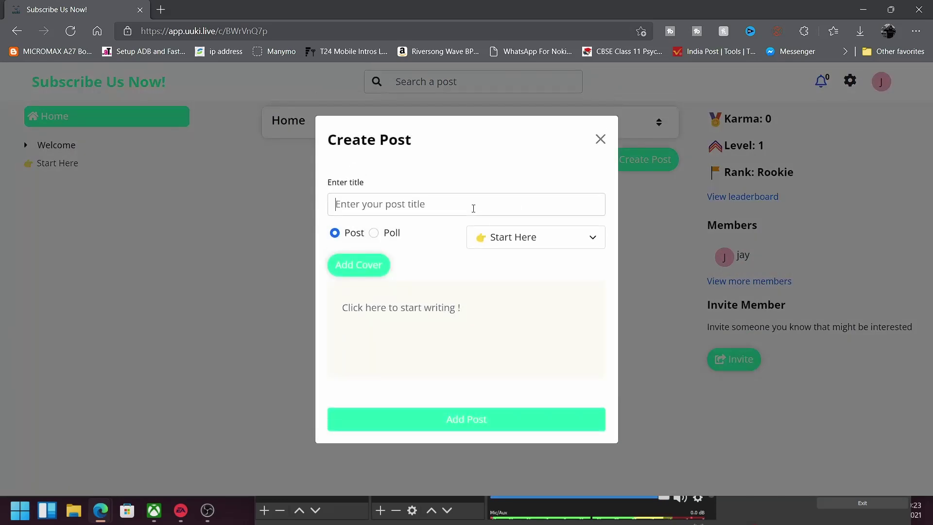
pyautogui.write('Hey ')
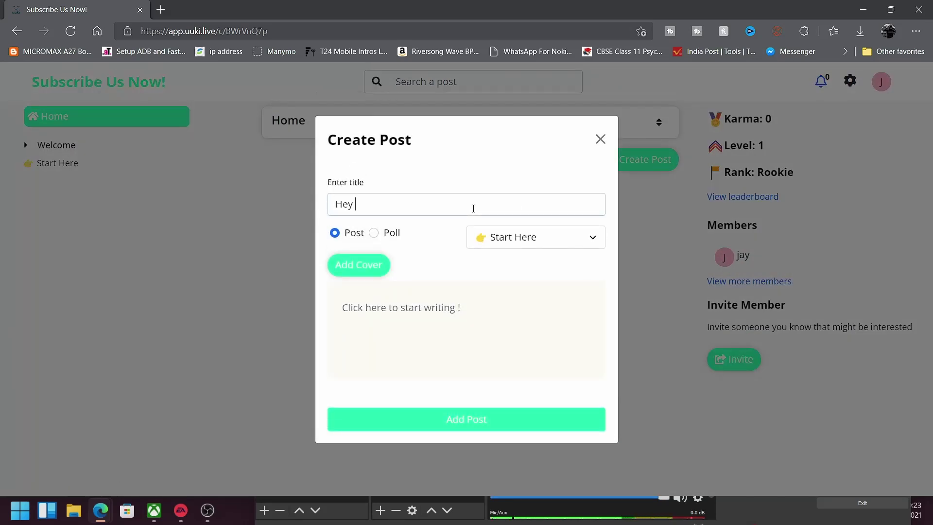
pyautogui.write('this is the welcome p')
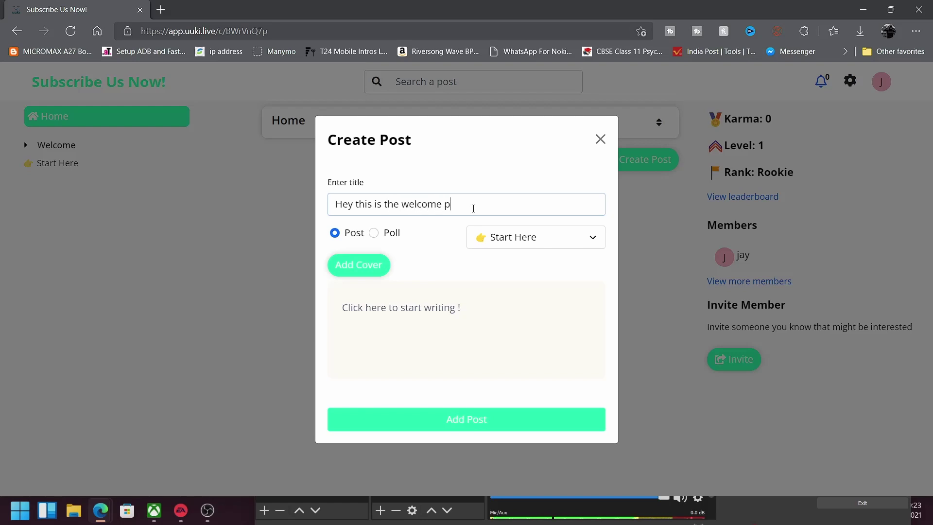
pyautogui.write('ost here')
pyautogui.click(397, 308)
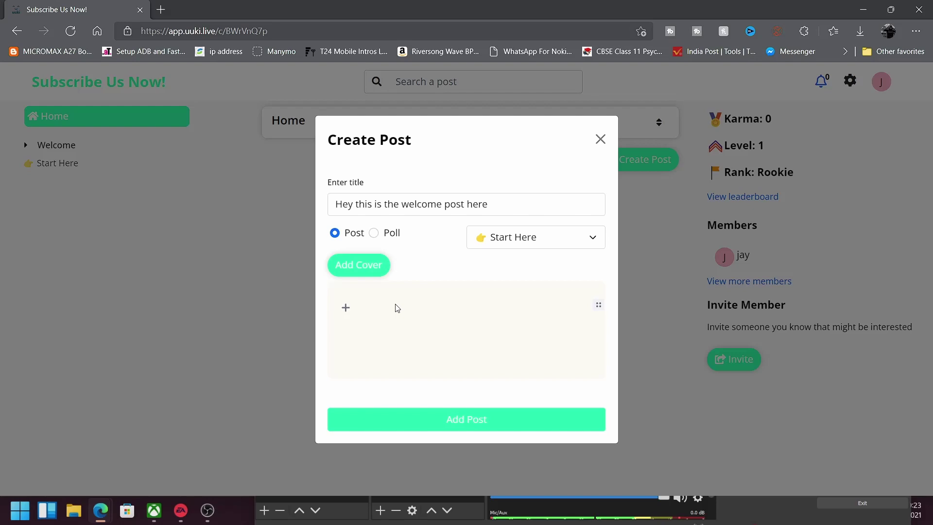
pyautogui.write('Hey there')
pyautogui.press('Return')
pyautogui.write('welcome')
pyautogui.click(429, 420)
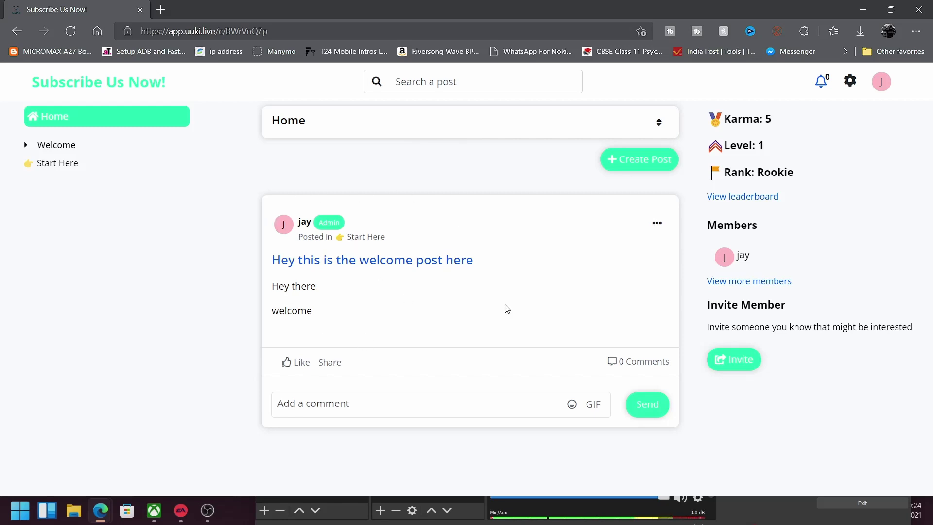
pyautogui.click(369, 403)
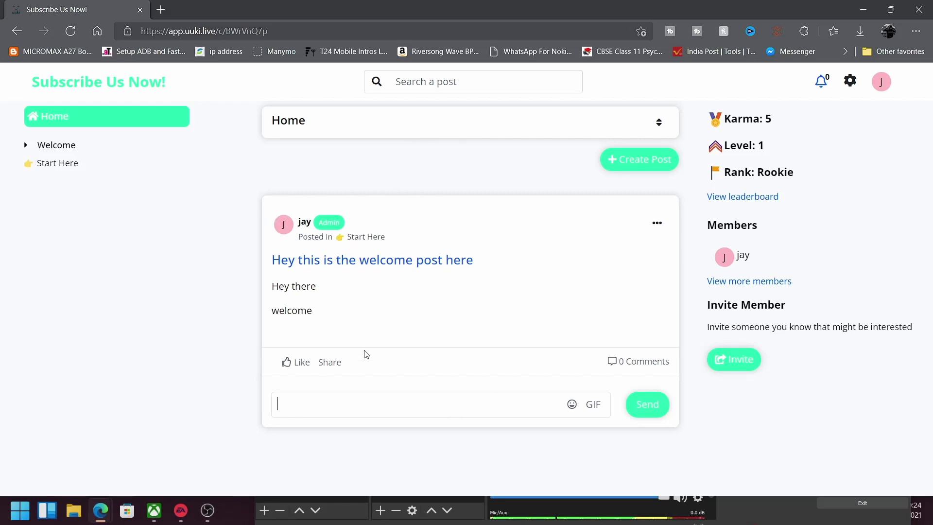
pyautogui.click(430, 142)
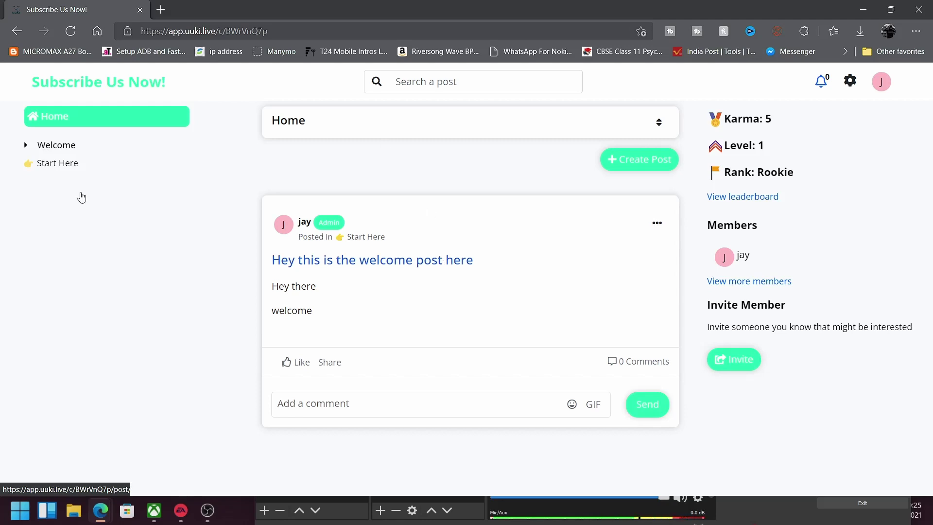
# Step: Comment 'Hey there we like this post' on the welcome post
pyautogui.click(290, 413)
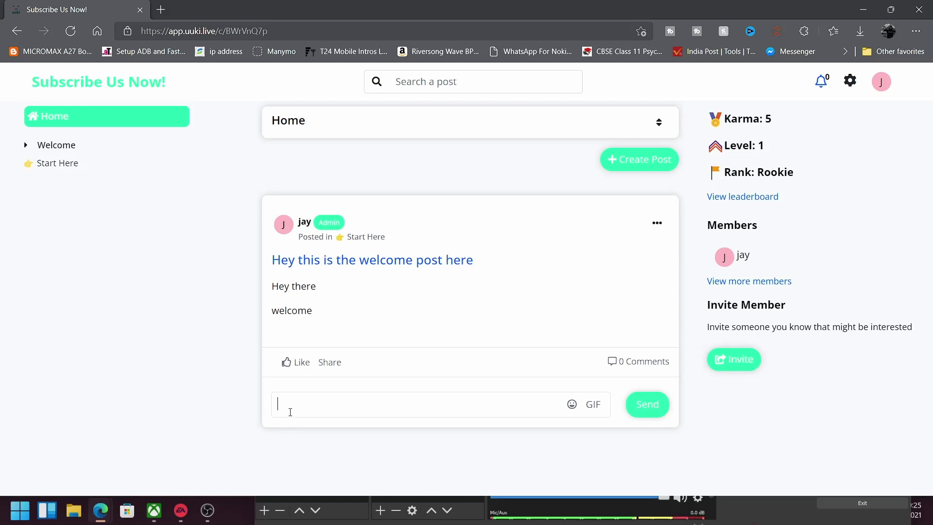
pyautogui.write('nbjsdnkdn')
pyautogui.press('BackSpace')
pyautogui.press('BackSpace')
pyautogui.press('BackSpace')
pyautogui.press('BackSpace')
pyautogui.press('BackSpace')
pyautogui.press('BackSpace')
pyautogui.press('BackSpace')
pyautogui.press('BackSpace')
pyautogui.press('BackSpace')
pyautogui.write('Hey there we like this post')
pyautogui.click(645, 410)
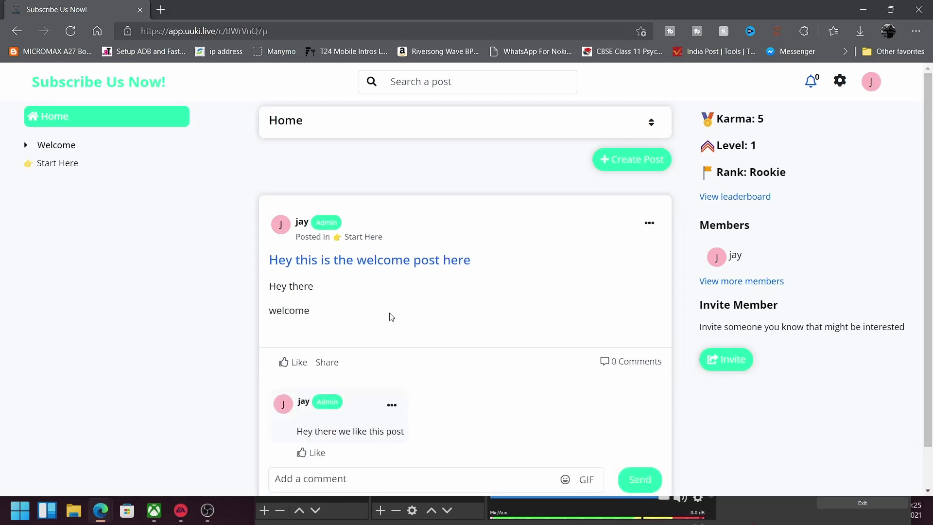
# Step: Like the welcome post so its like count reads 1
pyautogui.click(284, 361)
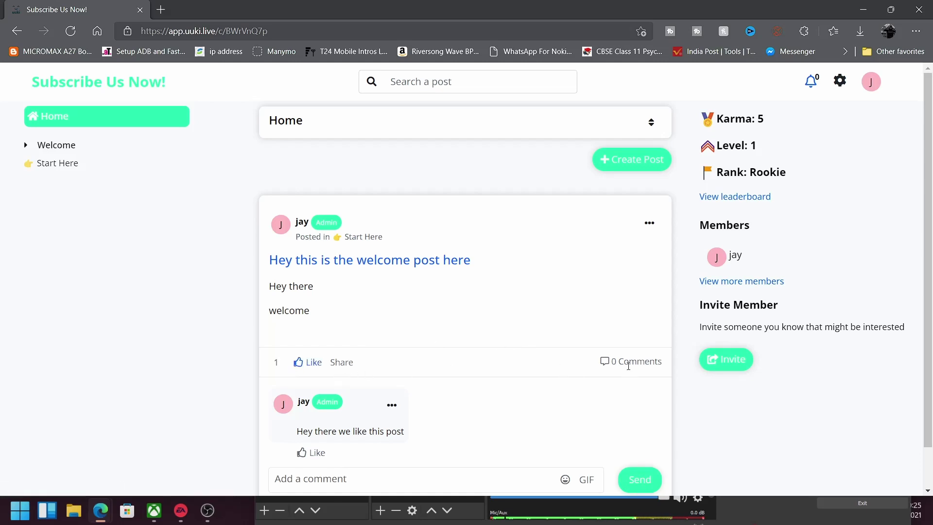
pyautogui.scroll(-1, 629, 369)
pyautogui.scroll(1, 629, 371)
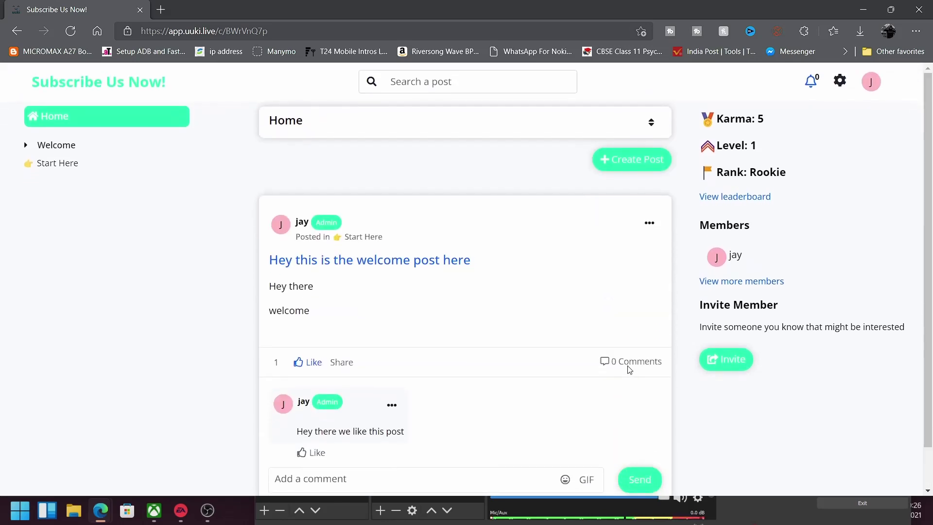